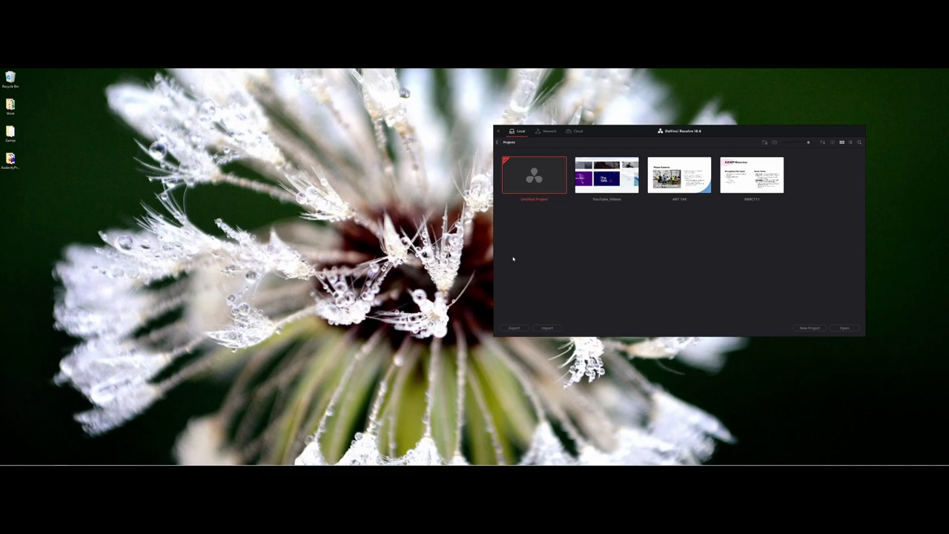
Step: Create a desktop folder named 'EdEdited' and drag the Project Manager toward screen centre
right_click(266, 209)
mouse_move(297, 303)
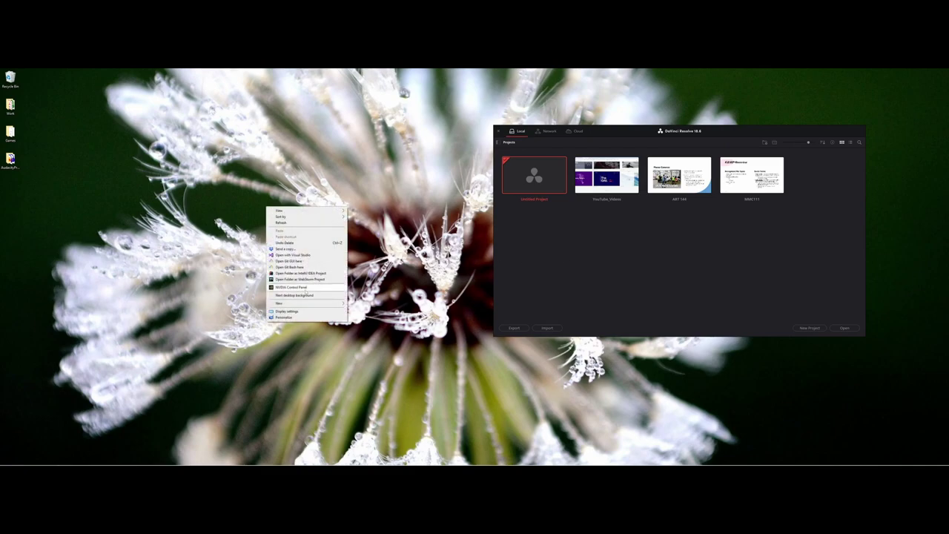
click(360, 303)
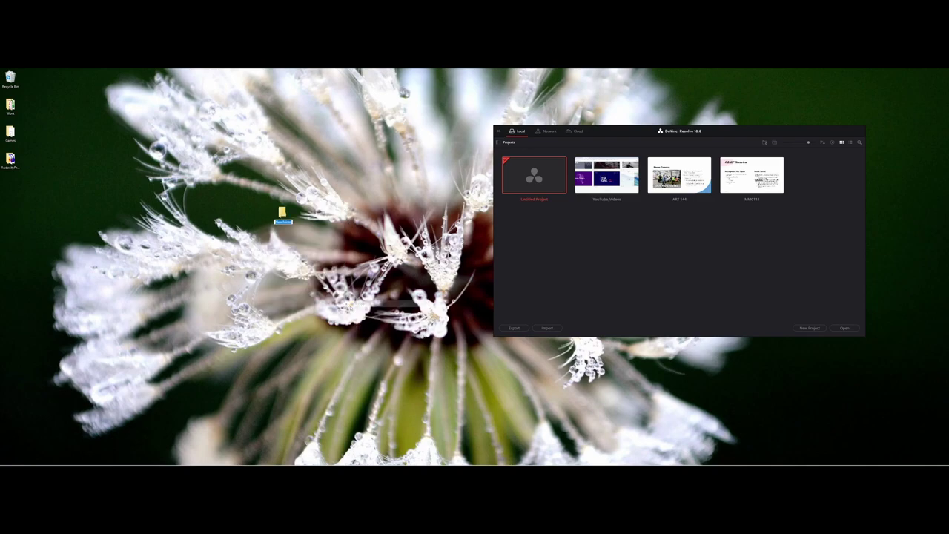
text(Ed)
text(Edited)
key(Return)
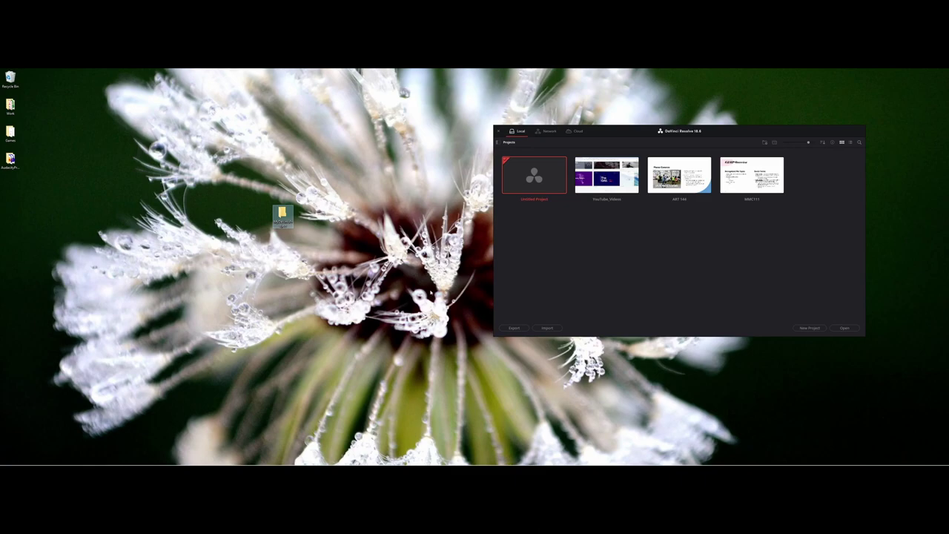
drag(630, 133, 456, 161)
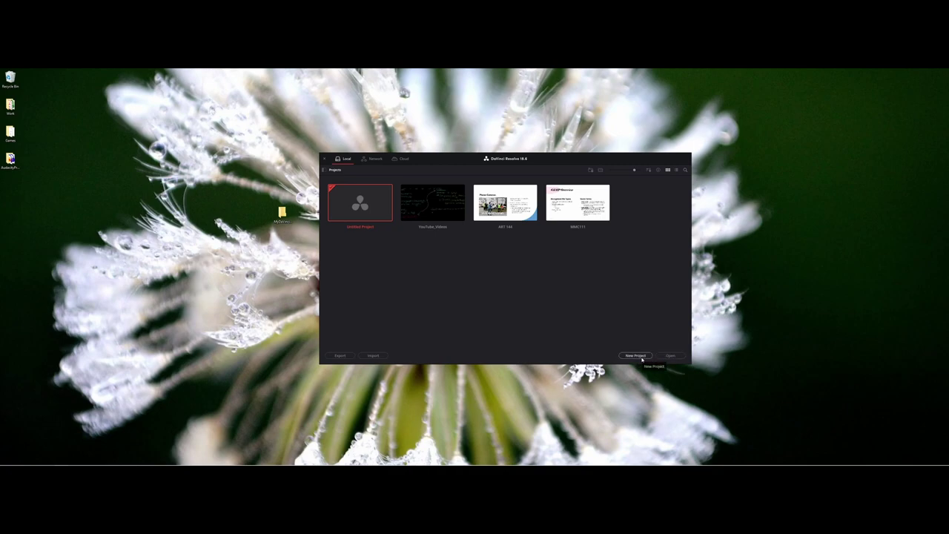
Step: Start a new project and create it under the name 'myFirstVideoProject'
click(642, 357)
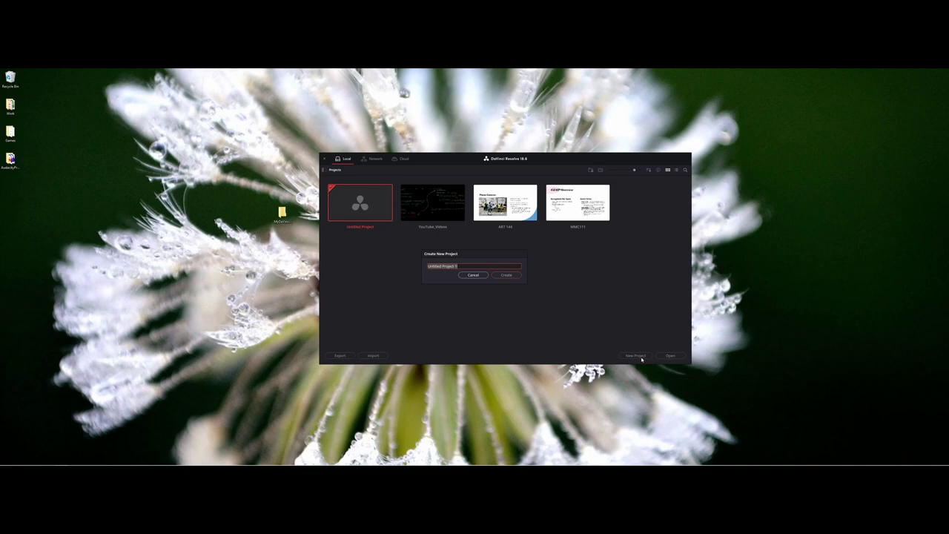
text(myFirstVideo)
click(504, 275)
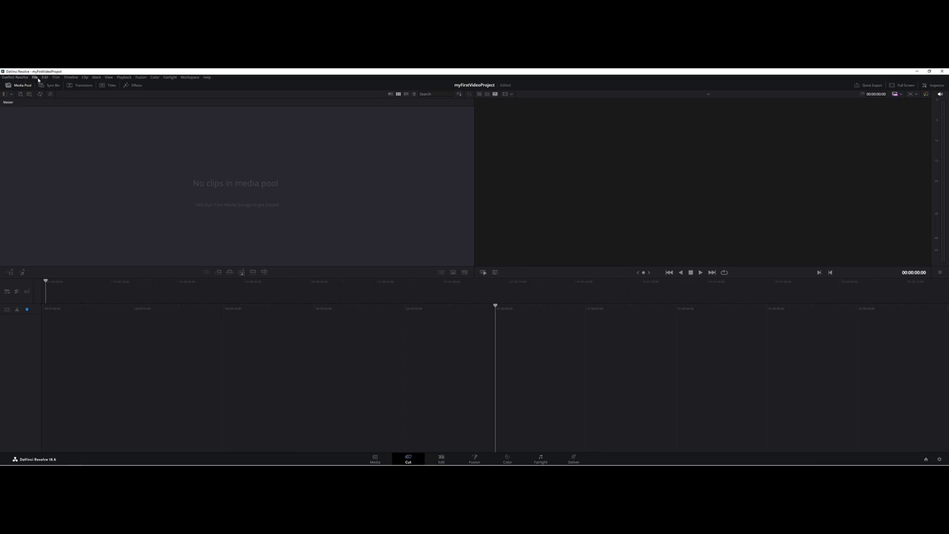
Step: Save the project from the File menu, then cancel the Save Project As dialog
click(35, 77)
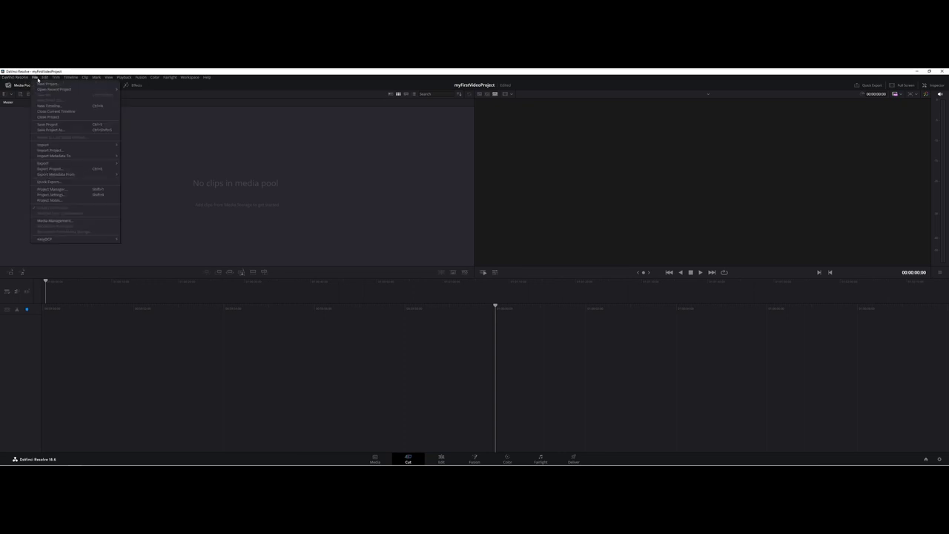
click(48, 125)
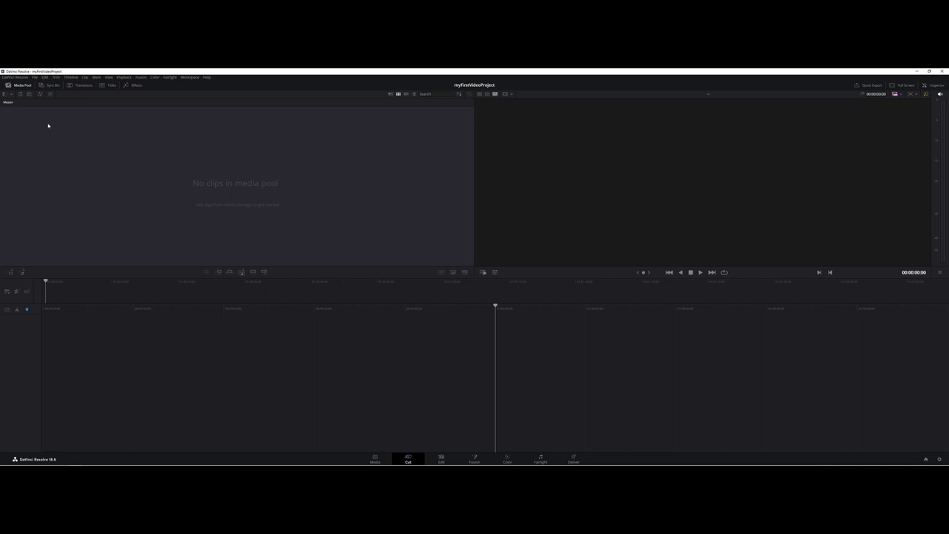
click(35, 77)
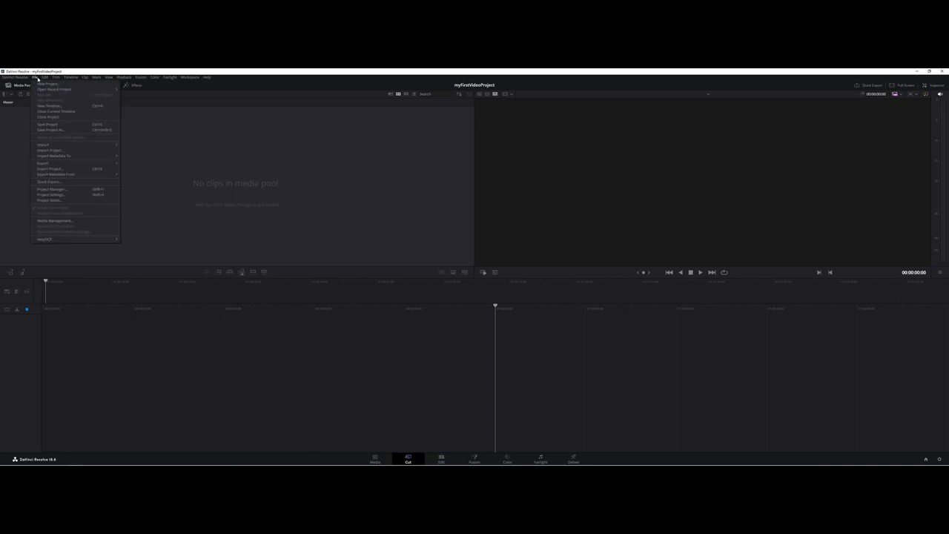
click(45, 130)
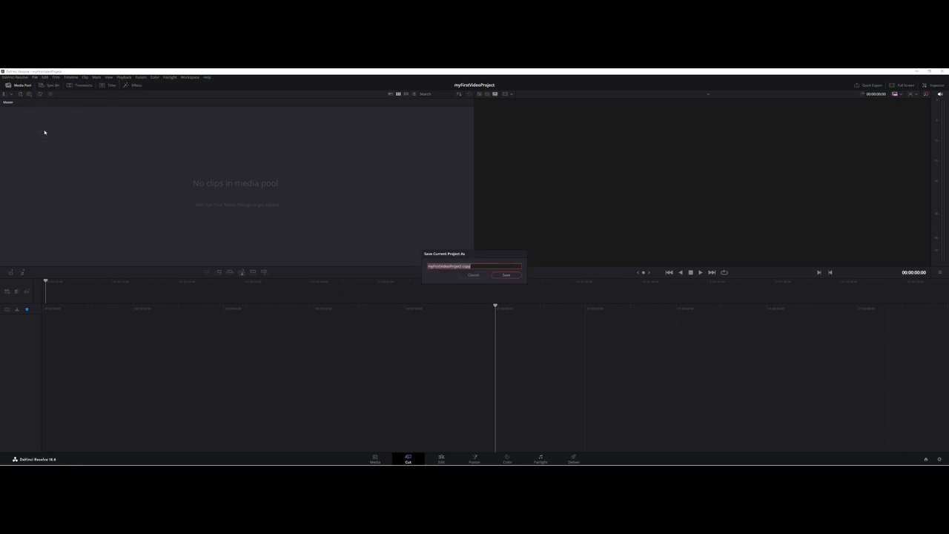
click(473, 275)
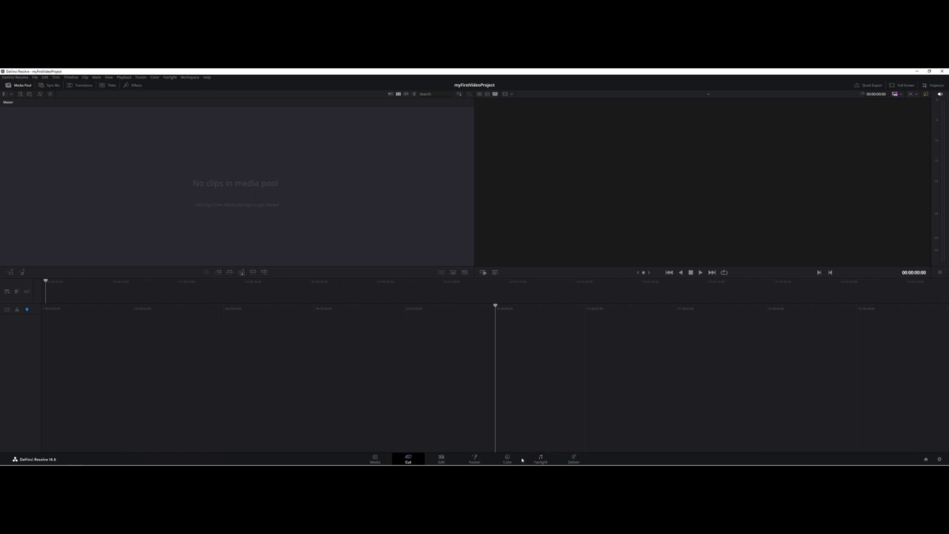
Step: Step through the Media and Cut pages, finishing on the Edit page
click(376, 458)
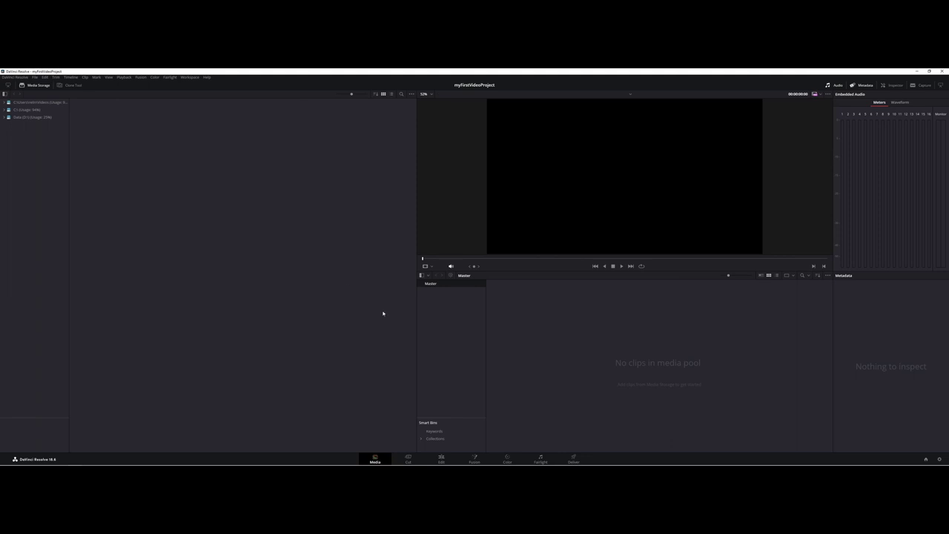
click(407, 460)
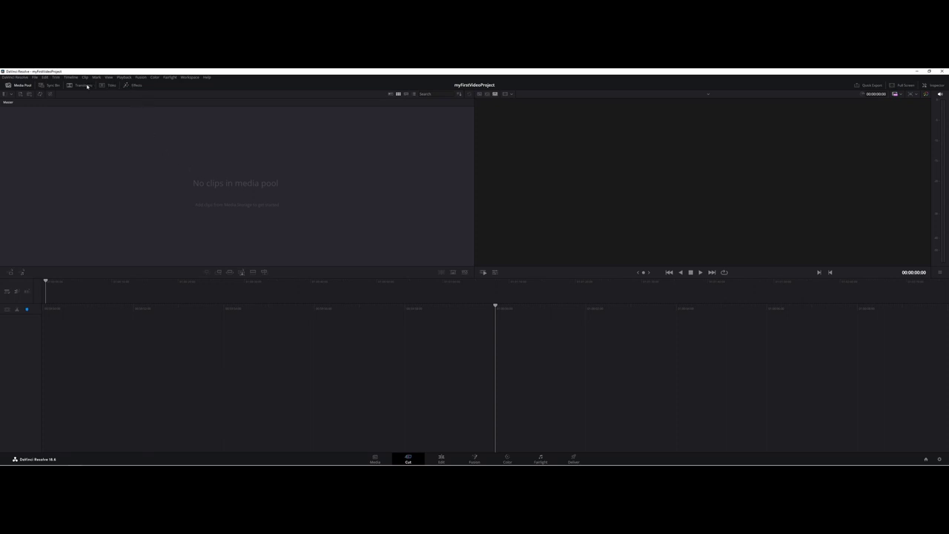
click(441, 459)
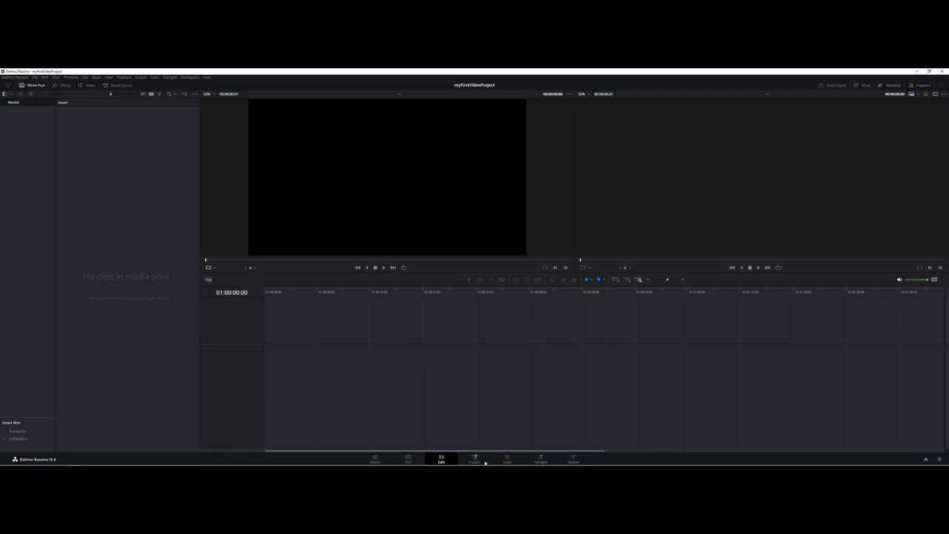
Step: Switch to the Fusion page with its empty node graph
click(485, 462)
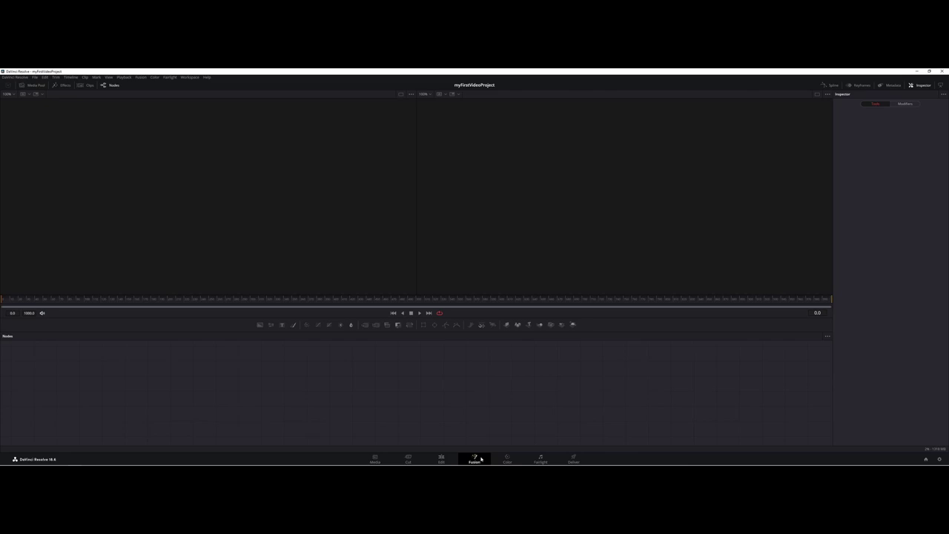
Step: Pass through the Color page and land on the Fairlight audio page
click(507, 457)
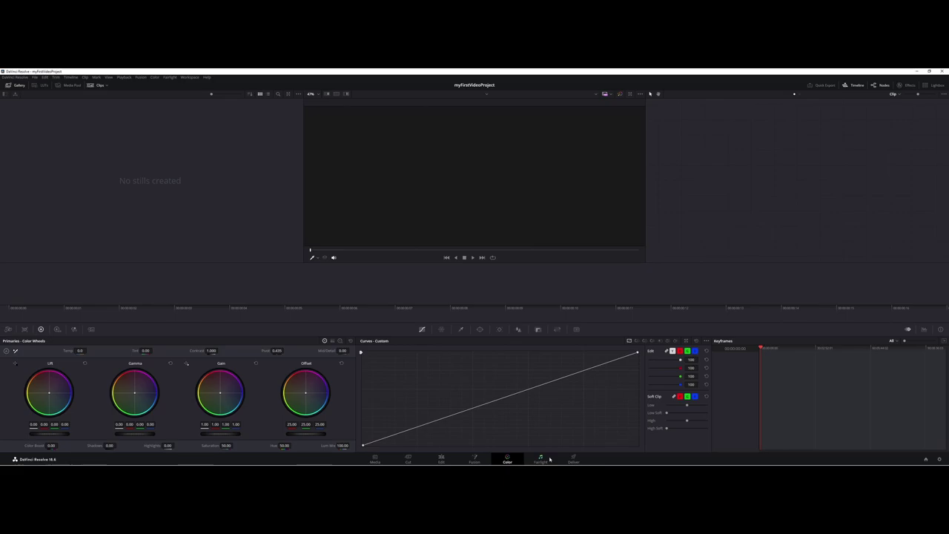
click(549, 459)
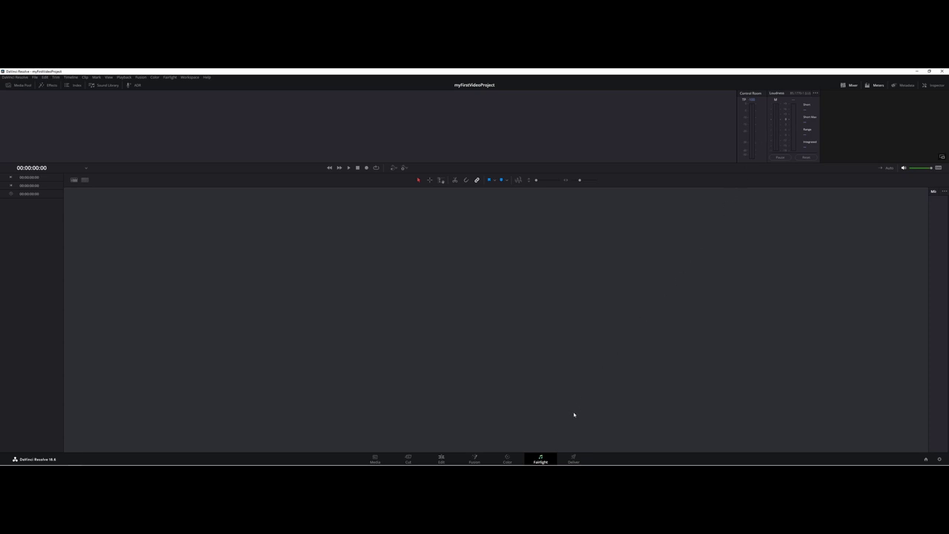
Step: On the Deliver page, review the YouTube preset's 720p–2160p resolutions without changing them
click(576, 461)
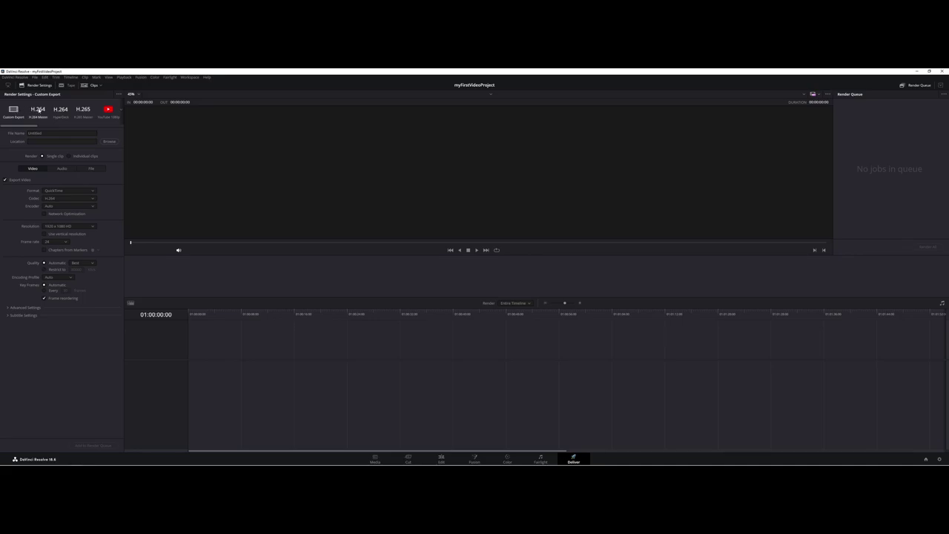
click(120, 112)
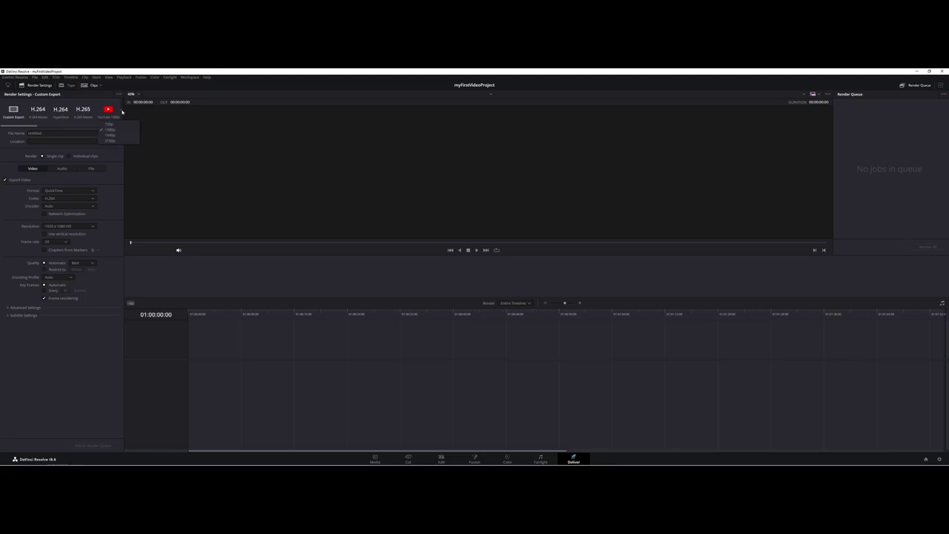
click(80, 327)
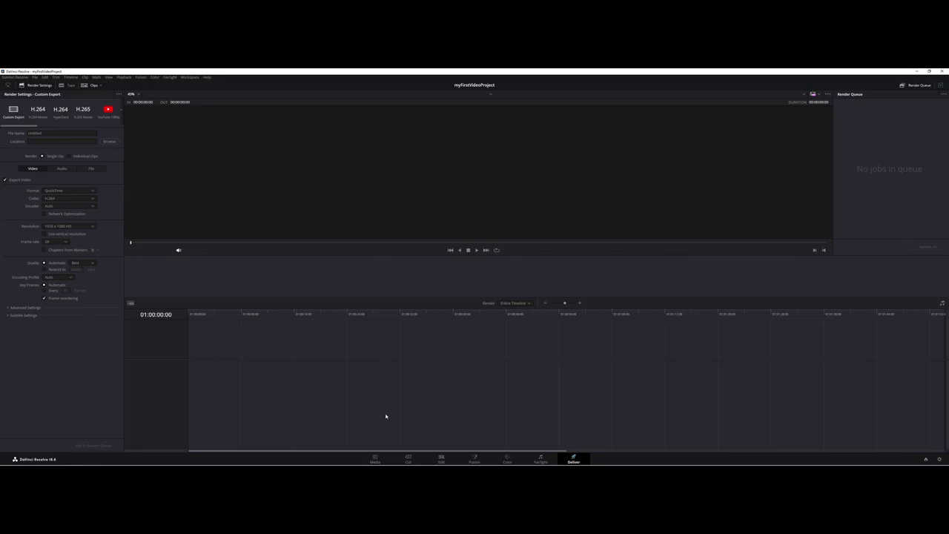
Step: Return to the Cut page and browse the Workspace menu
click(409, 461)
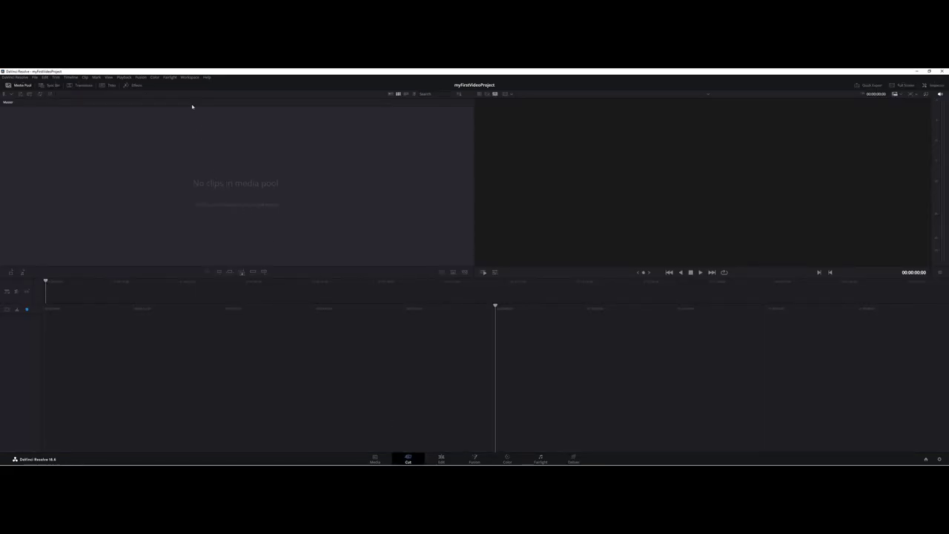
click(189, 77)
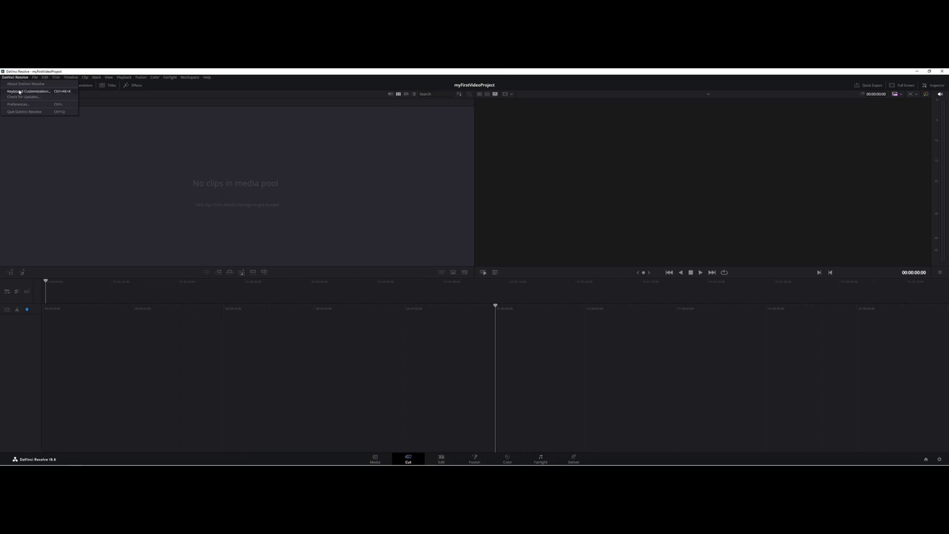
Step: Review Keyboard Customization presets, keep the DaVinci Resolve preset, and close the window
click(9, 91)
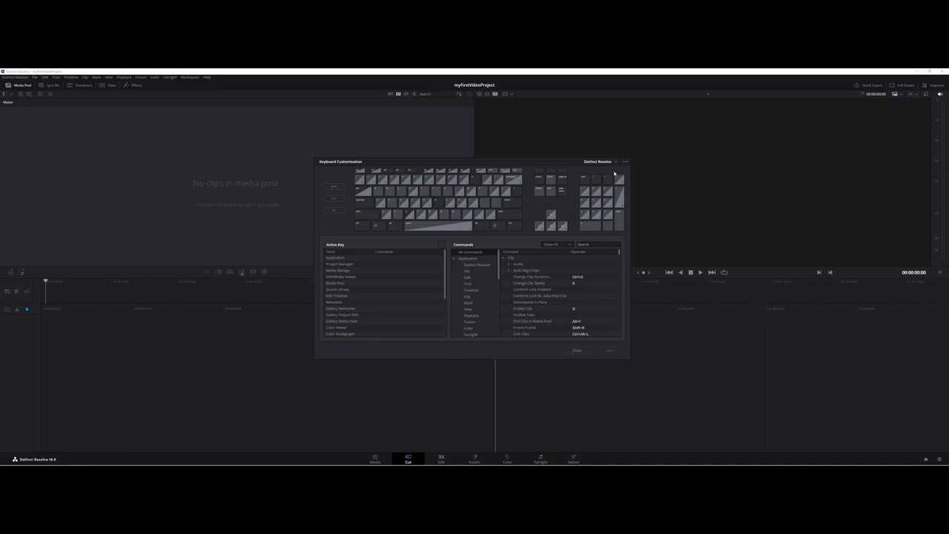
click(614, 162)
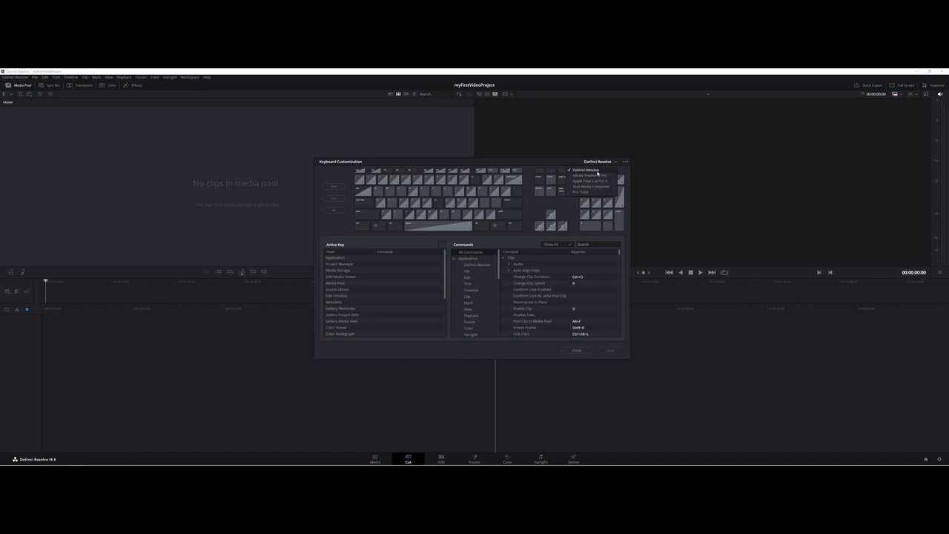
click(585, 170)
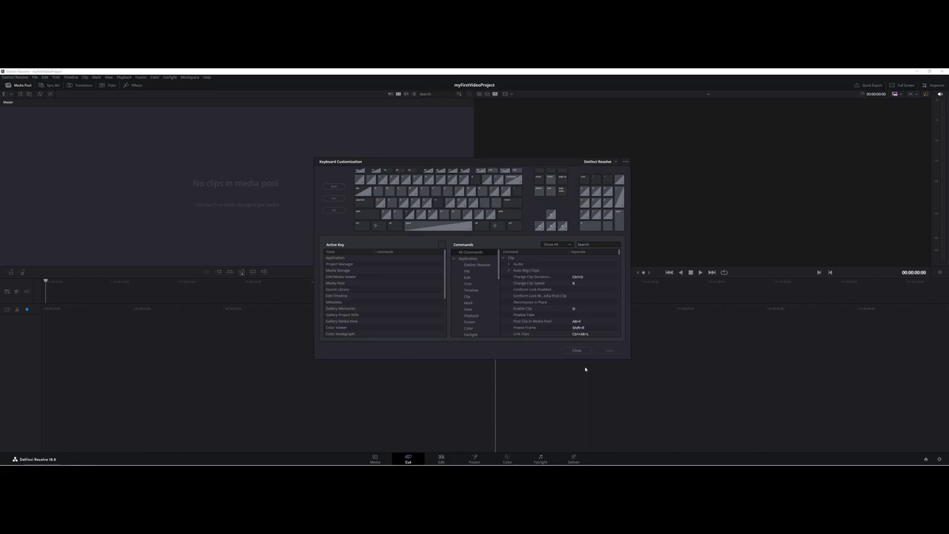
click(576, 350)
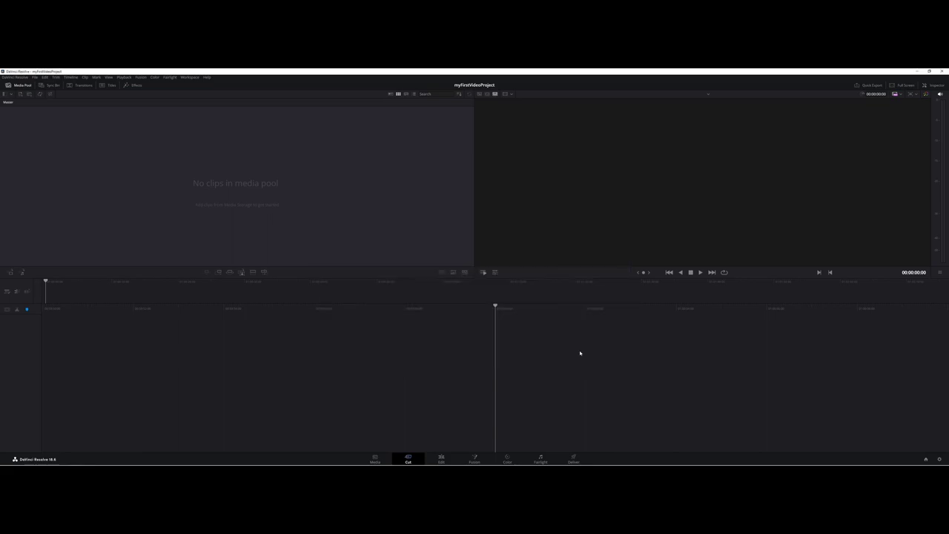
Step: Open Preferences and view Memory and GPU, Media Storage, General, Control Panels, Audio Plugins, Advanced
click(3, 79)
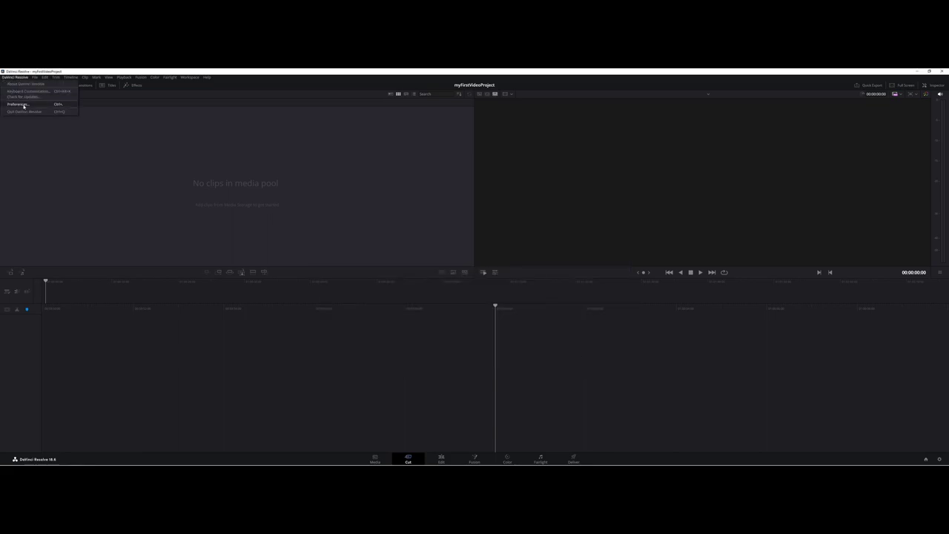
click(24, 105)
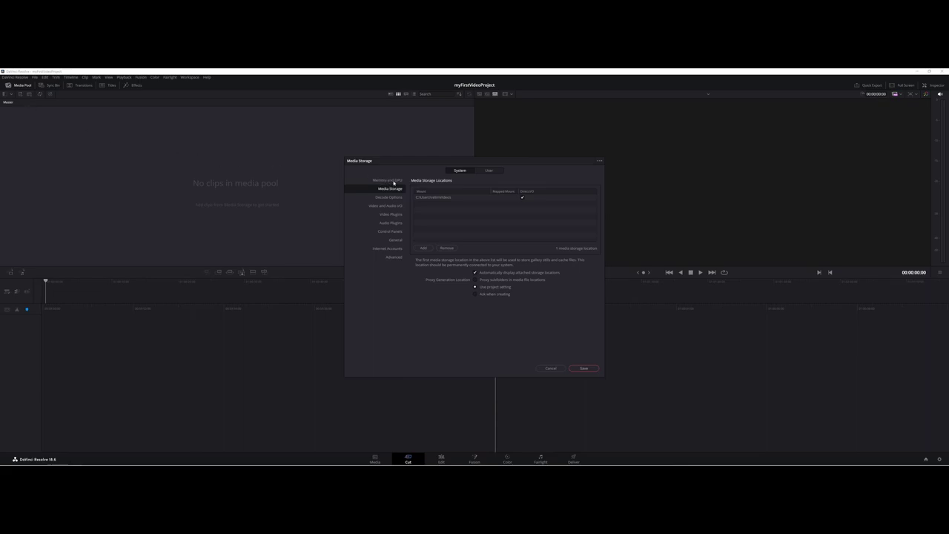
click(393, 181)
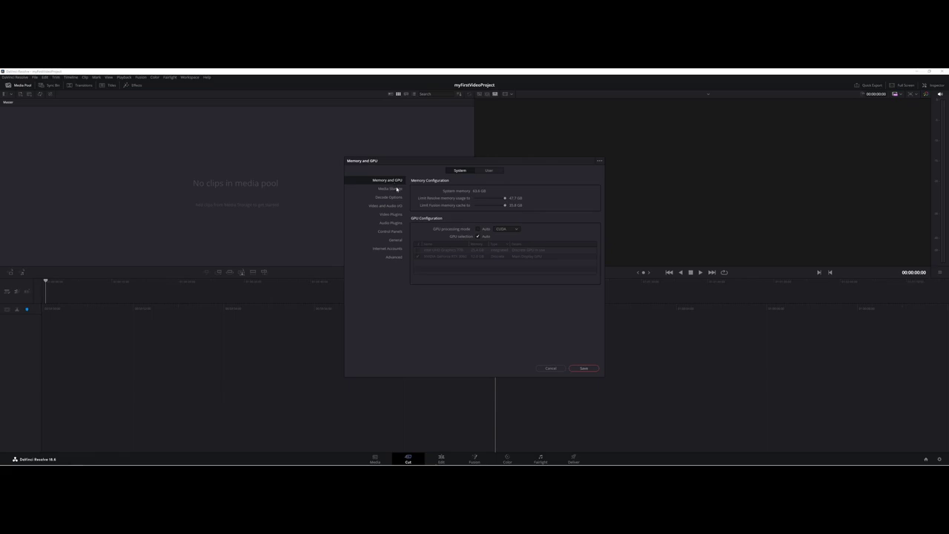
click(396, 189)
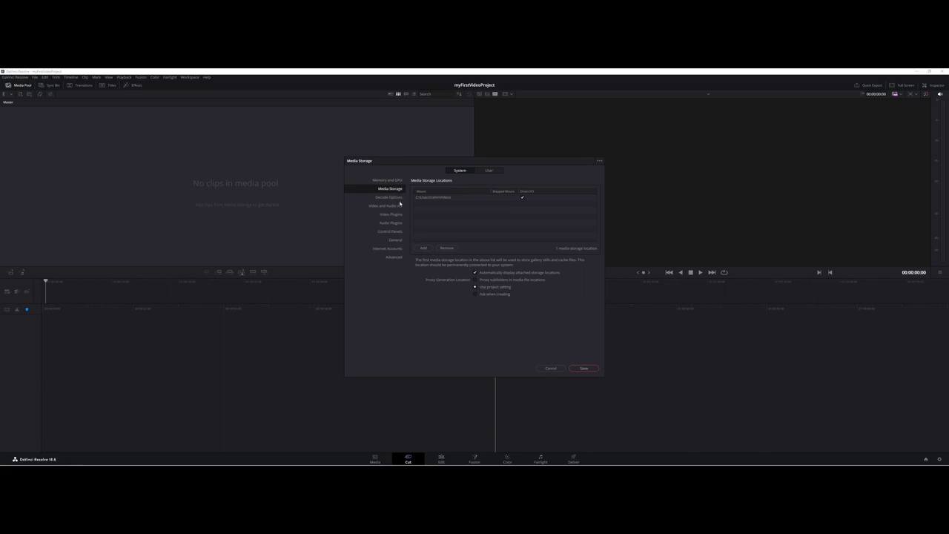
click(392, 240)
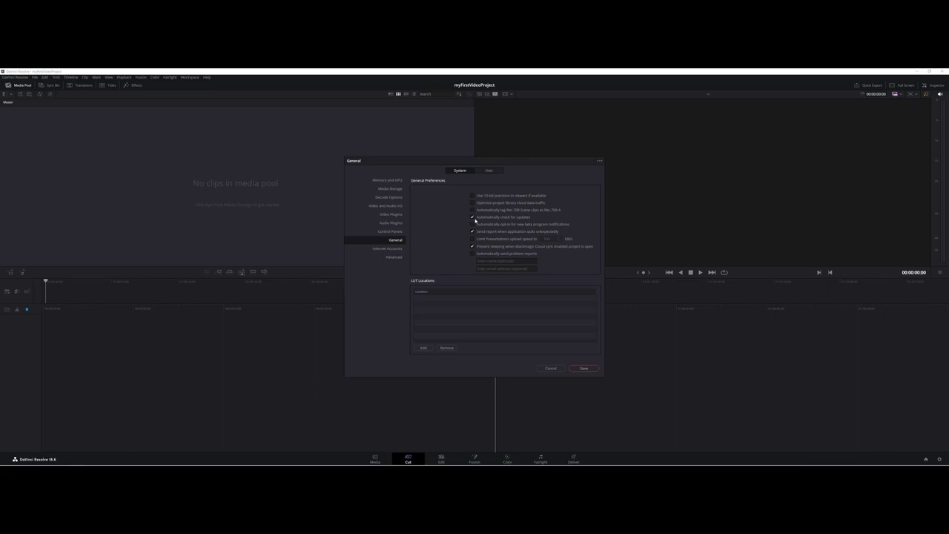
click(400, 232)
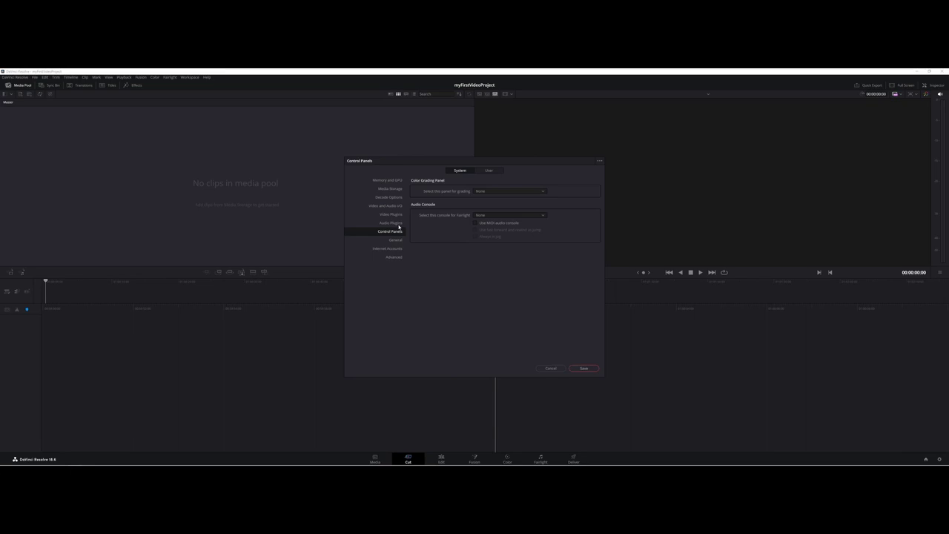
click(393, 223)
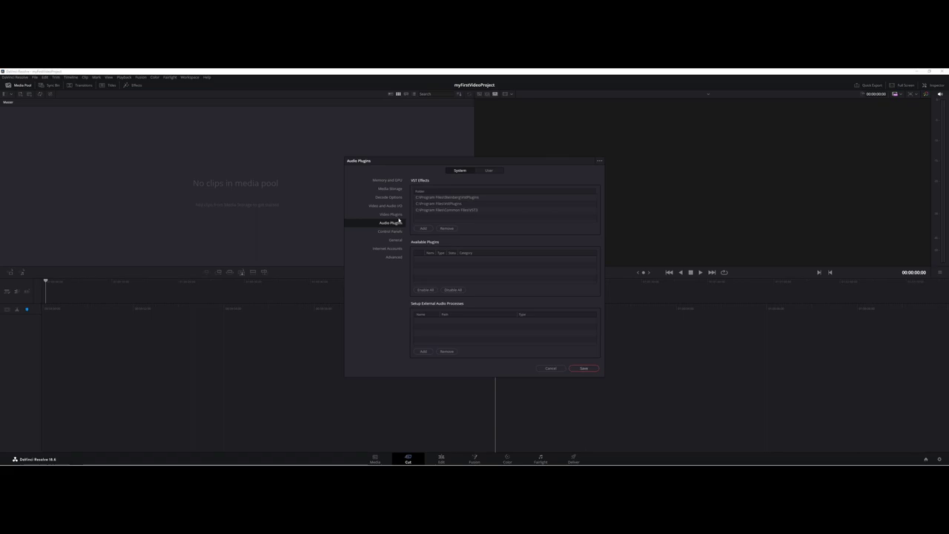
click(394, 257)
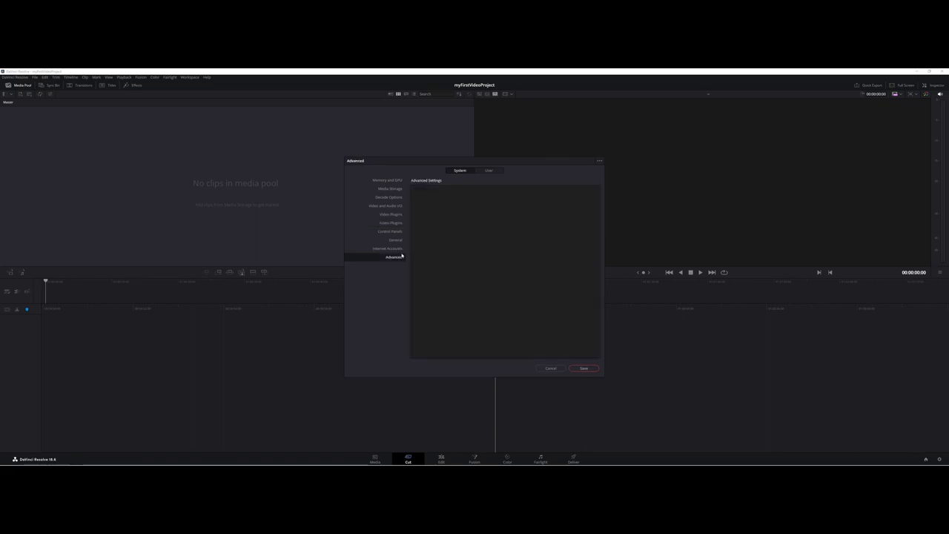
Step: Check the User preferences' Project Save and Load settings, then cancel out of Preferences
click(488, 170)
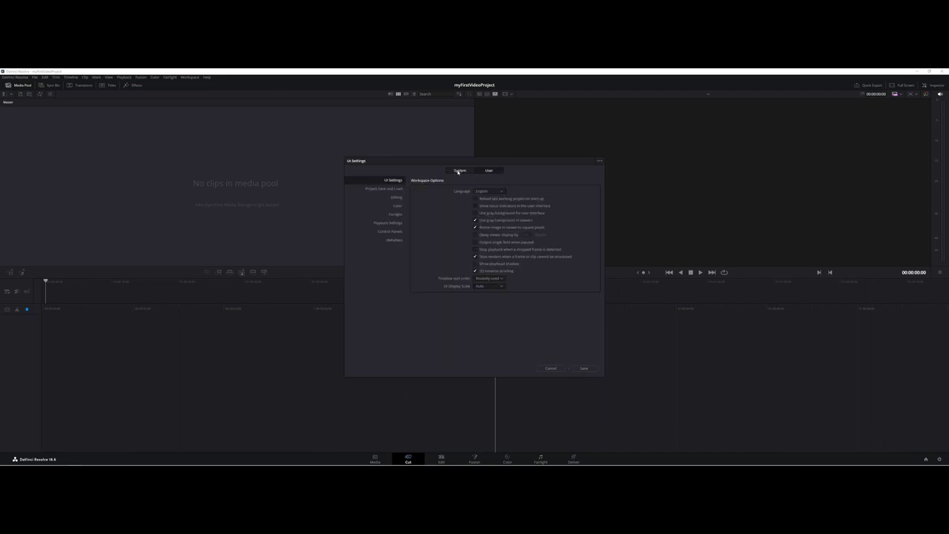
click(401, 190)
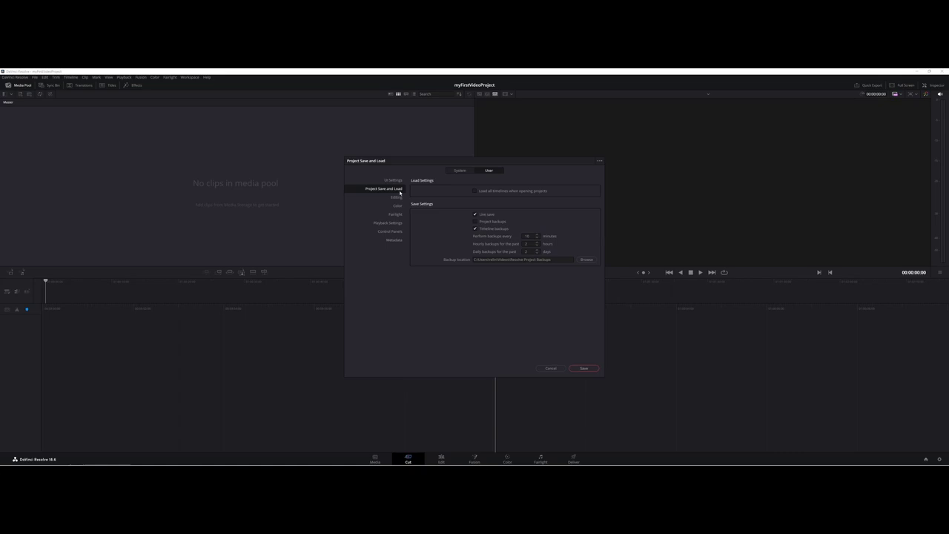
click(551, 368)
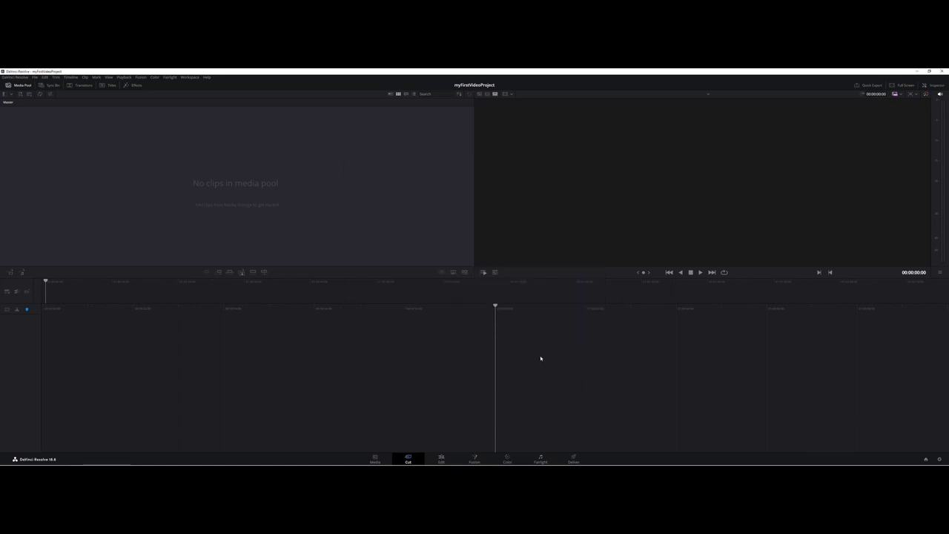